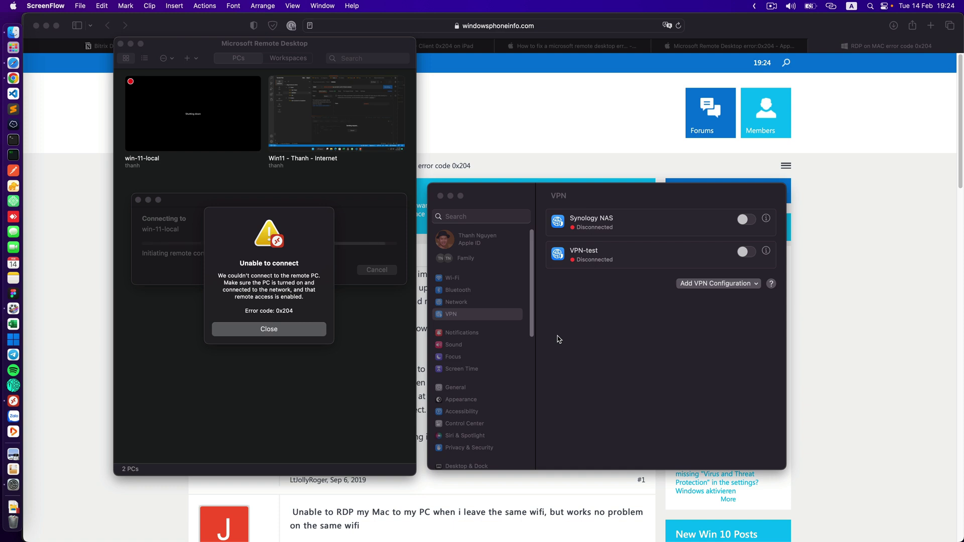
- Examine the 0x204 error code for win-11-local, then bring the VPN settings window forward
click(291, 311)
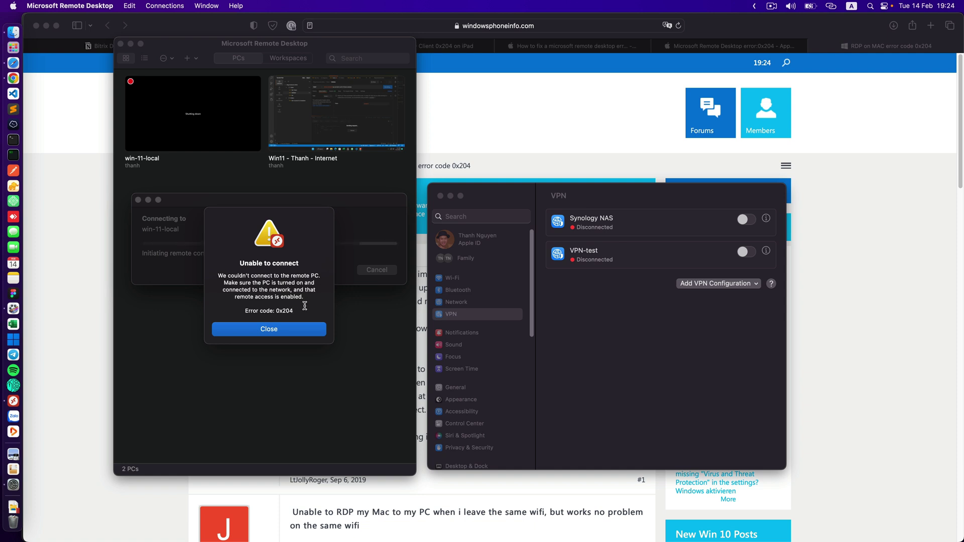
drag(305, 305, 232, 310)
click(250, 306)
click(252, 55)
drag(256, 312, 293, 311)
click(297, 311)
click(597, 196)
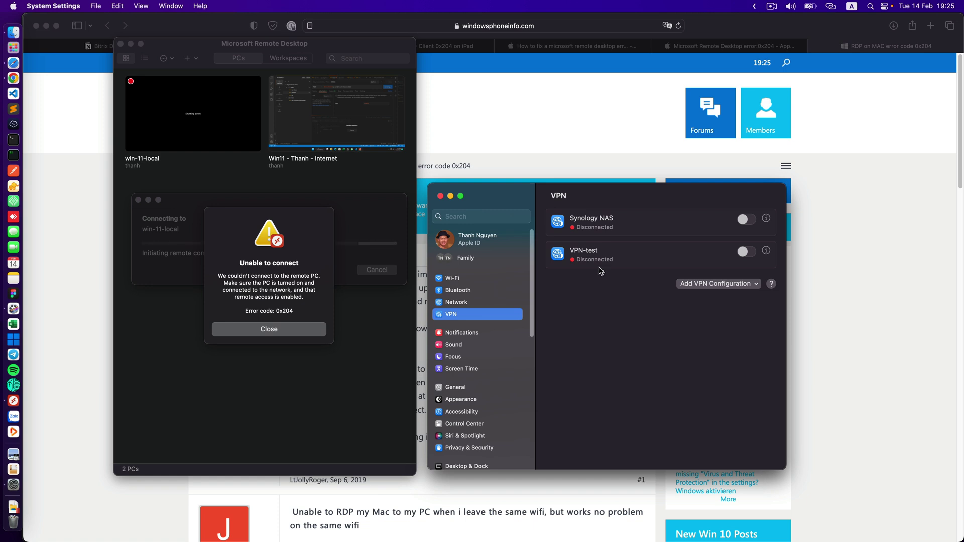
drag(592, 198, 595, 196)
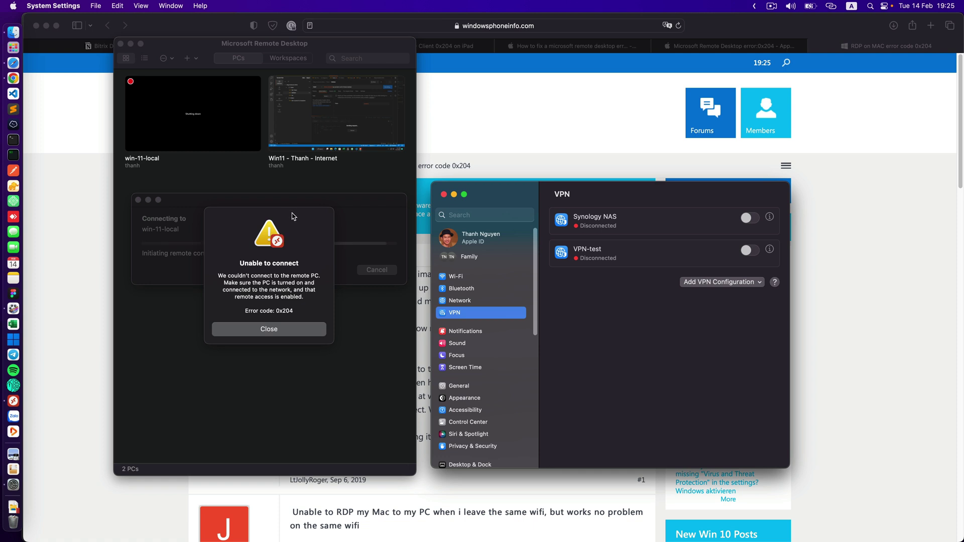
- Dismiss the 0x204 error and switch the Synology NAS VPN on
click(269, 329)
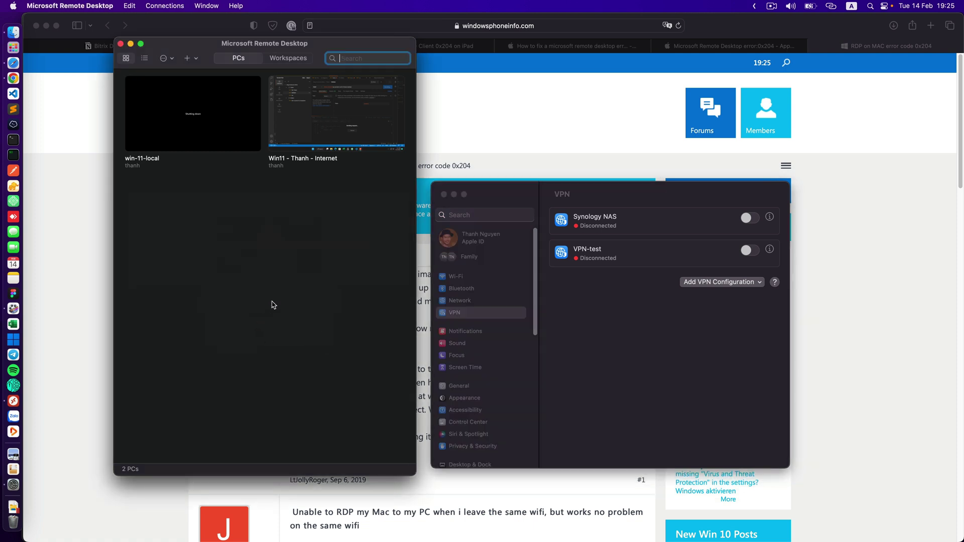
click(652, 307)
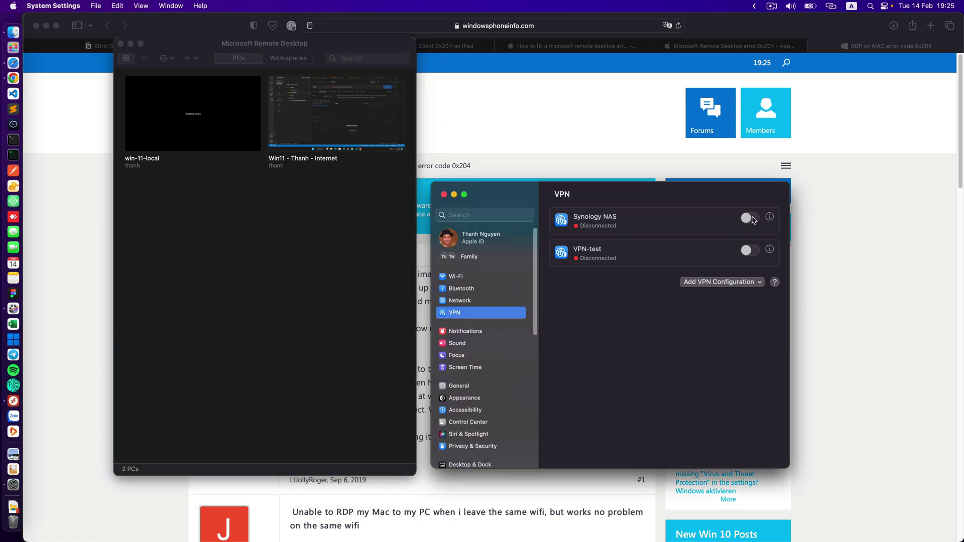
click(752, 218)
- Retry win-11-local from the PC list, then close the repeated 0x204 error
click(312, 248)
double_click(206, 131)
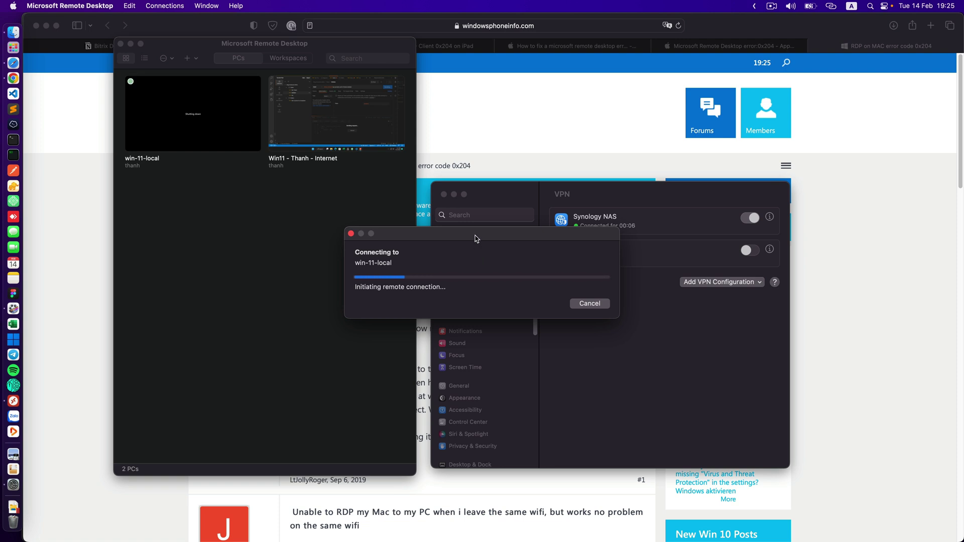
drag(475, 238, 270, 237)
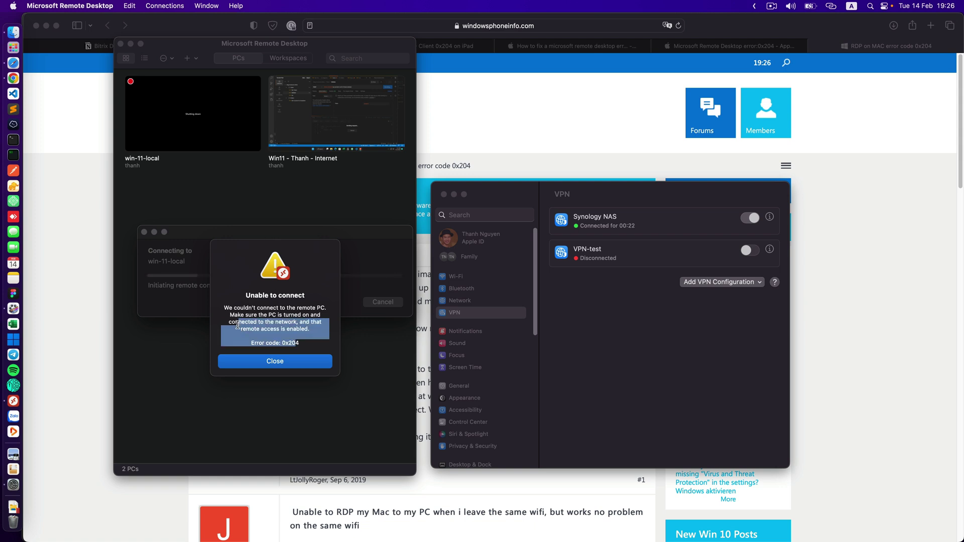
click(289, 358)
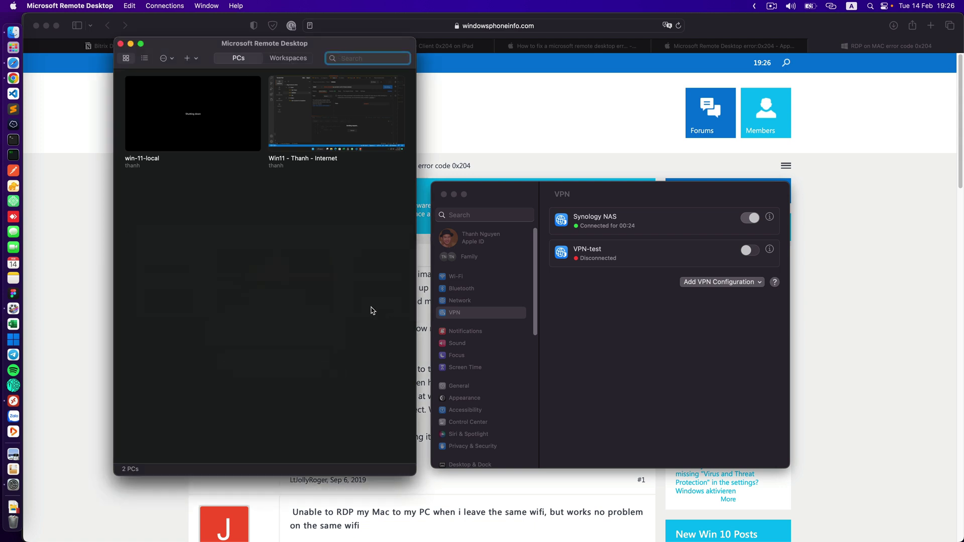
- Review the RD Client 0x204 fixes article and the Apple forum question on 0x204
click(96, 277)
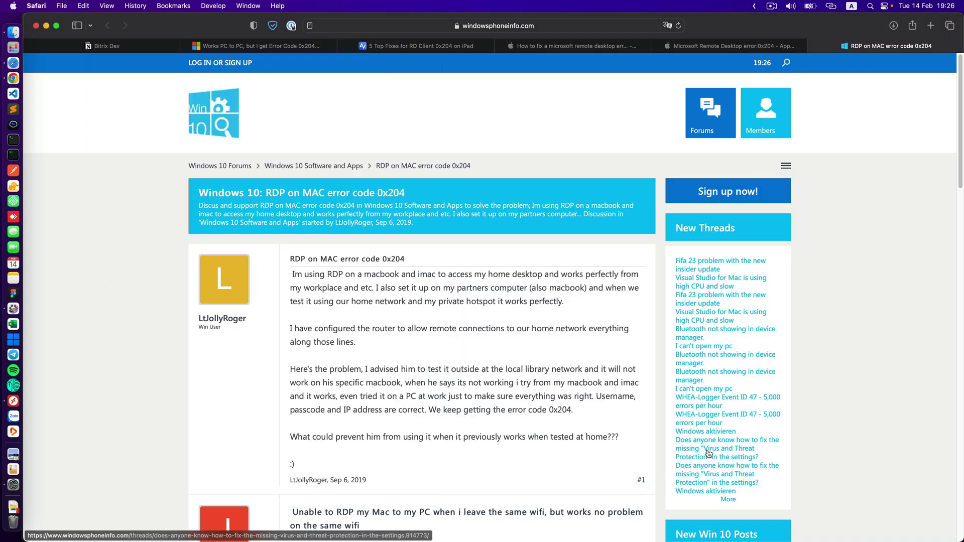
click(435, 46)
scroll(550, 254, down, 15)
scroll(563, 254, down, 5)
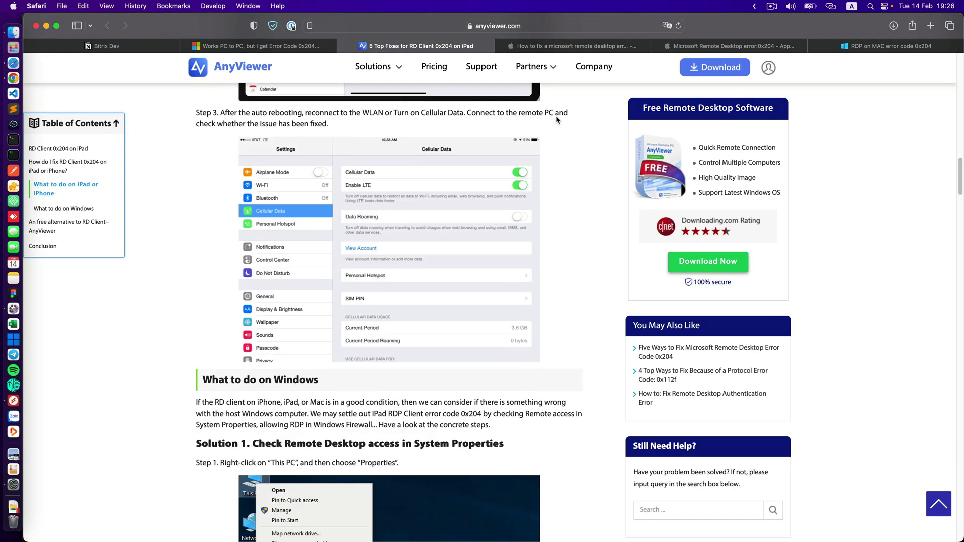
click(576, 46)
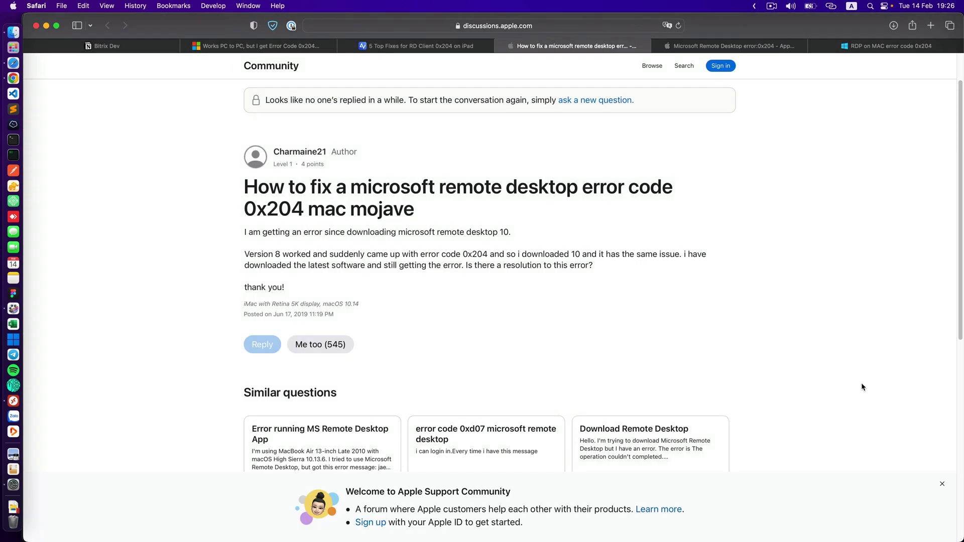
scroll(860, 382, down, 10)
scroll(861, 383, up, 15)
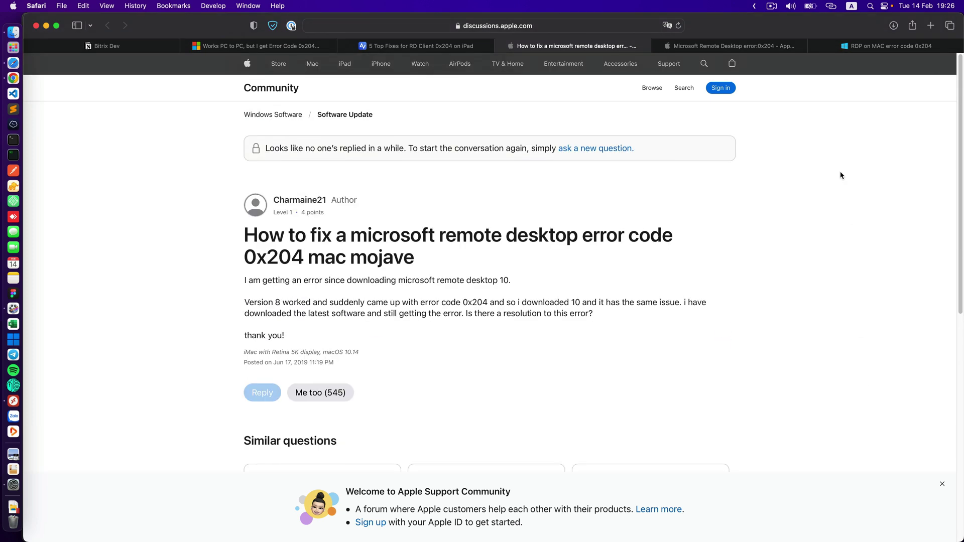
- Check the Microsoft Remote Desktop 0x204 threads and open the Microsoft answers page
click(759, 46)
scroll(818, 271, up, 6)
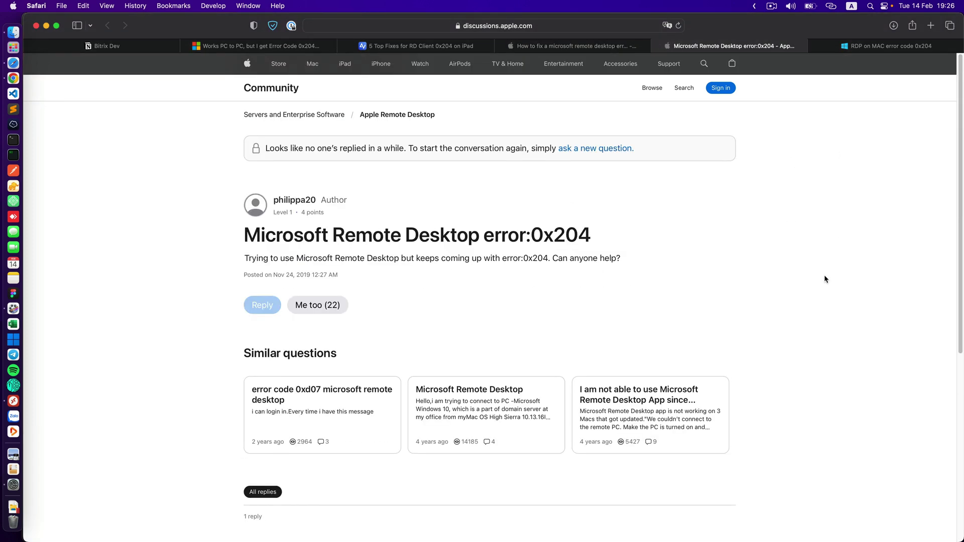
click(870, 50)
scroll(607, 334, down, 10)
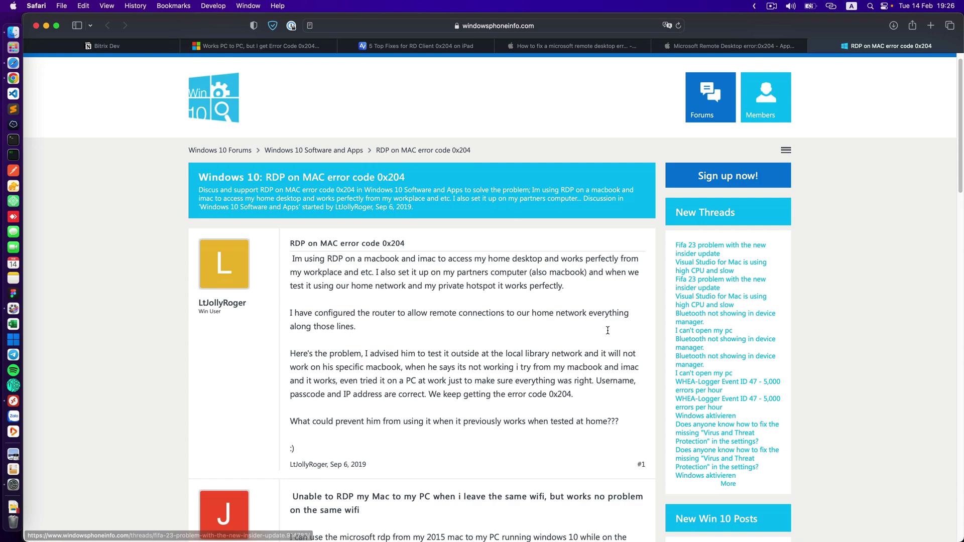
scroll(607, 334, down, 5)
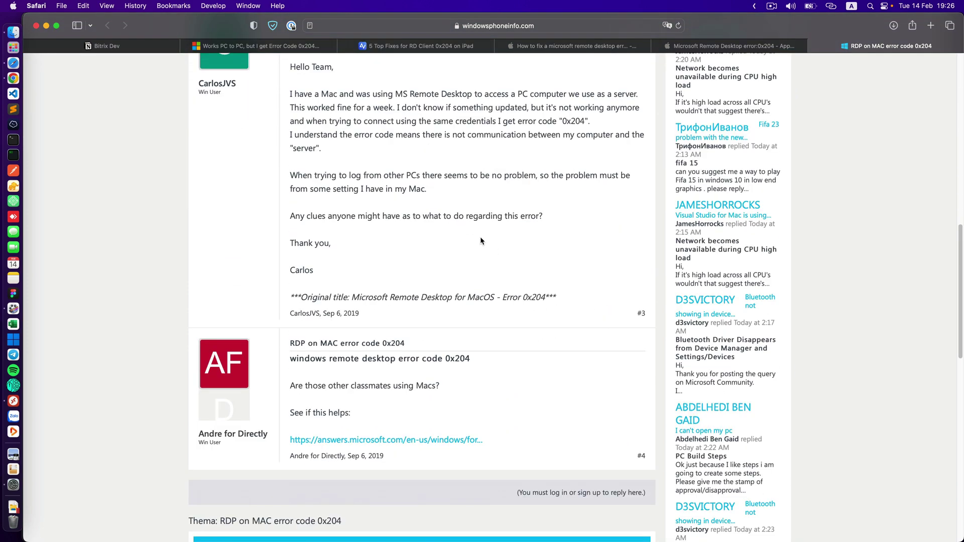
click(290, 49)
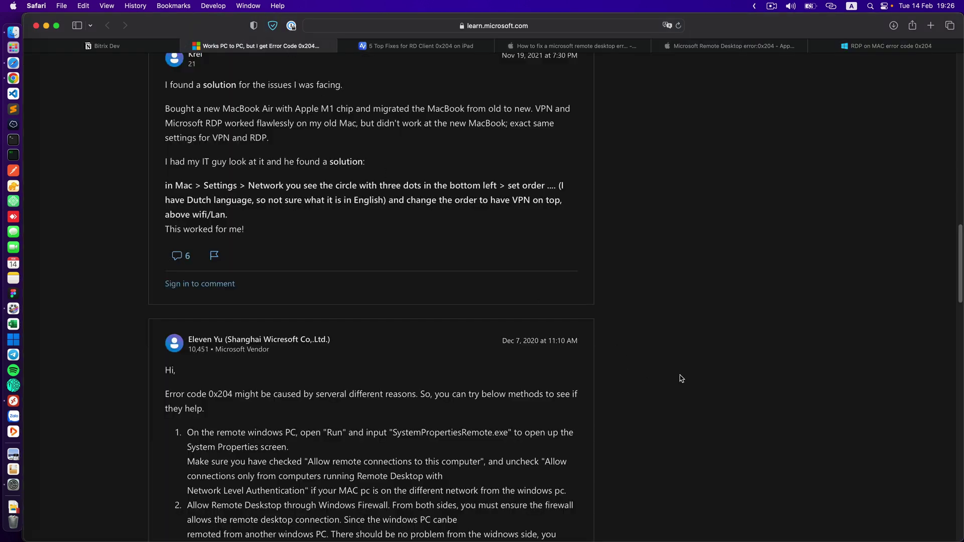
scroll(681, 377, up, 3)
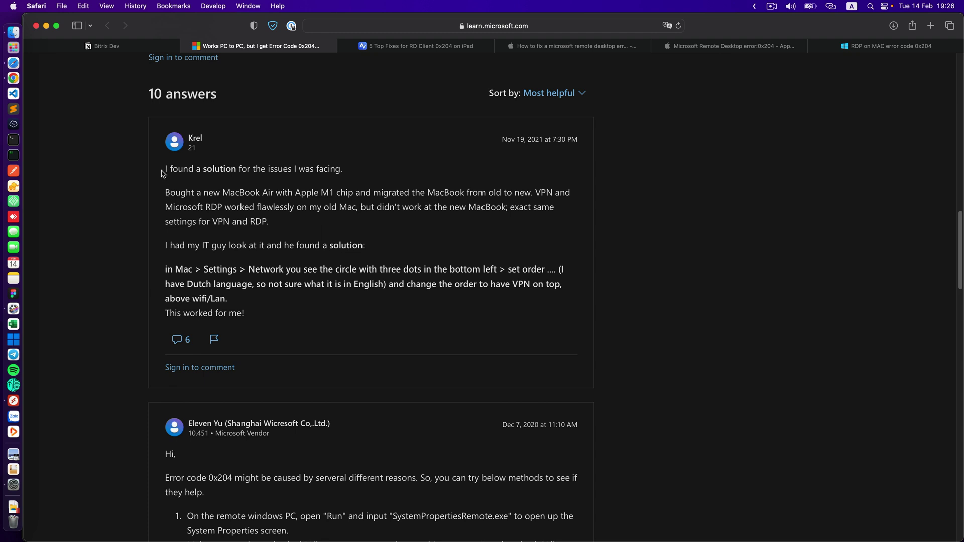
- Highlight the answer's Settings > Network path for moving the VPN first in service order
drag(164, 171, 289, 319)
click(280, 313)
drag(159, 274, 302, 270)
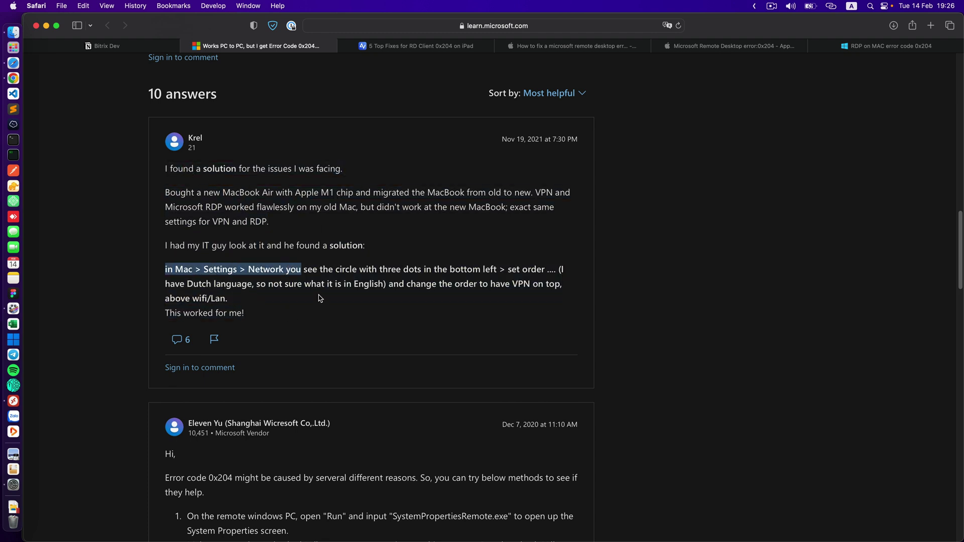
click(322, 303)
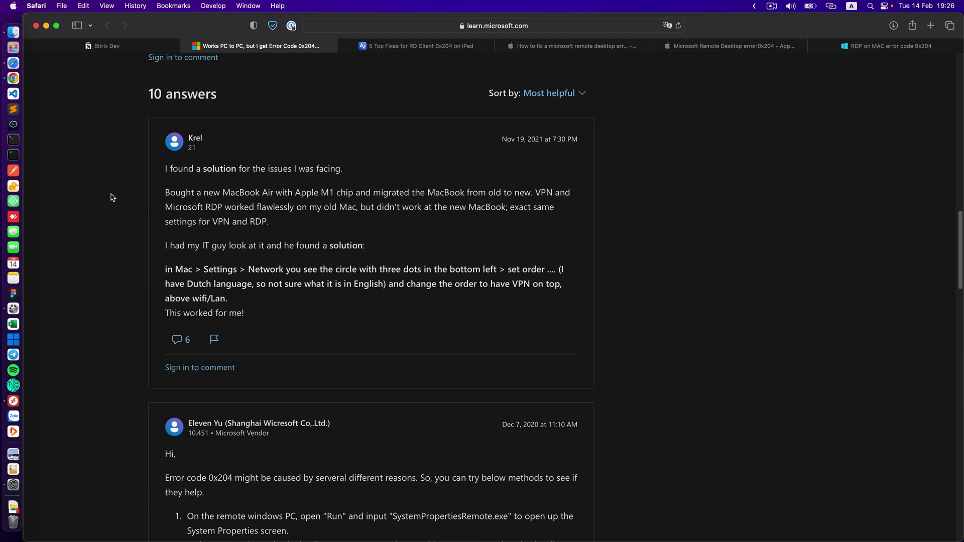
- From the Apple menu's System Settings, disconnect Synology NAS and show the Network pane
click(13, 6)
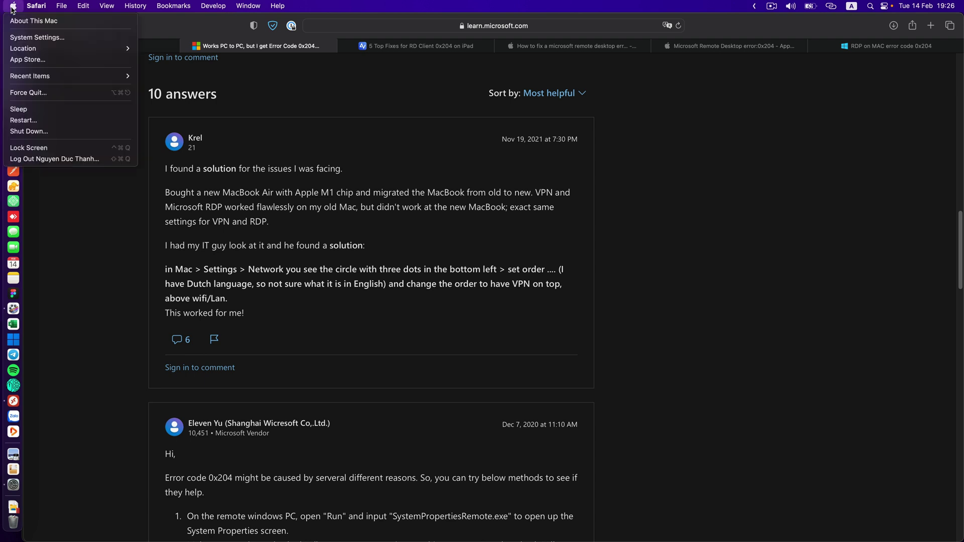
click(45, 38)
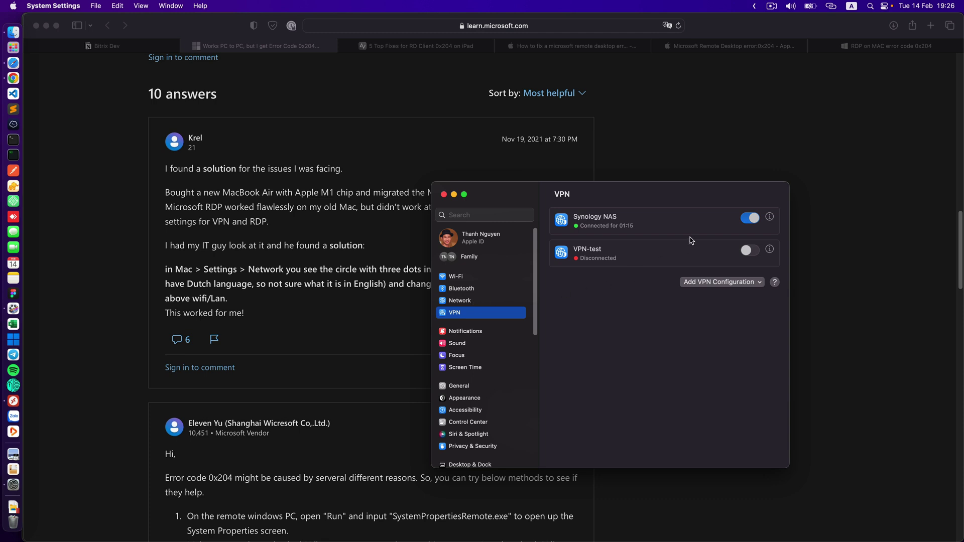
click(748, 218)
click(460, 300)
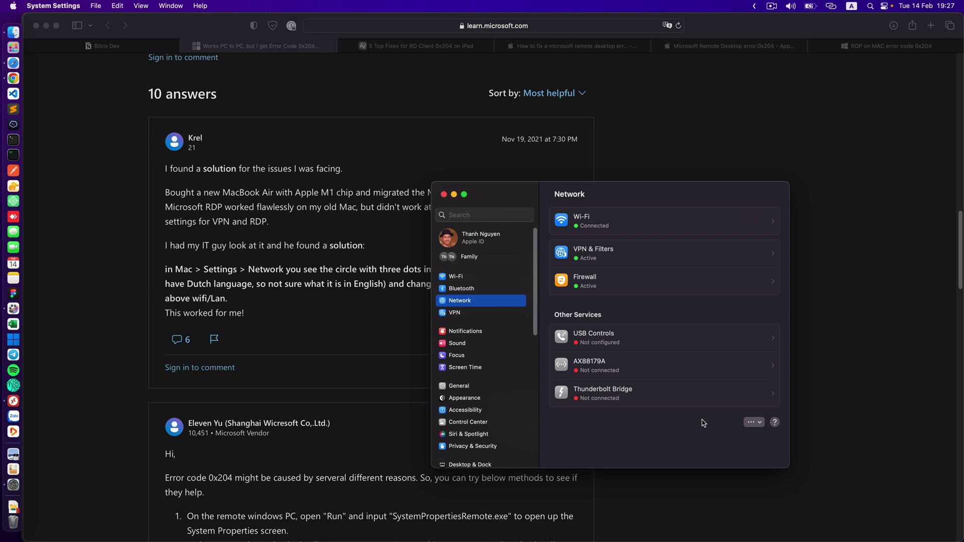
- In Set Service Order, drag Synology NAS to the top above Wi-Fi and confirm
click(759, 424)
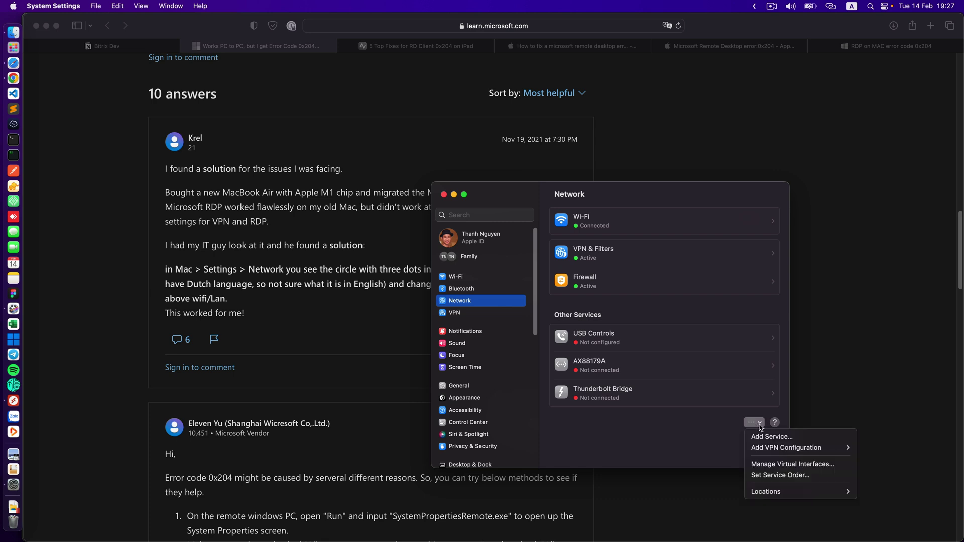
click(795, 475)
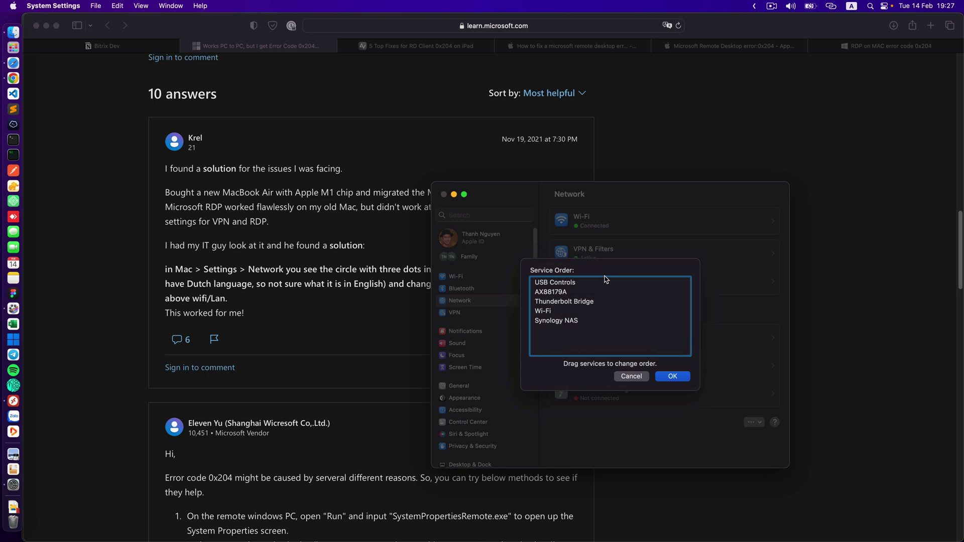
click(562, 323)
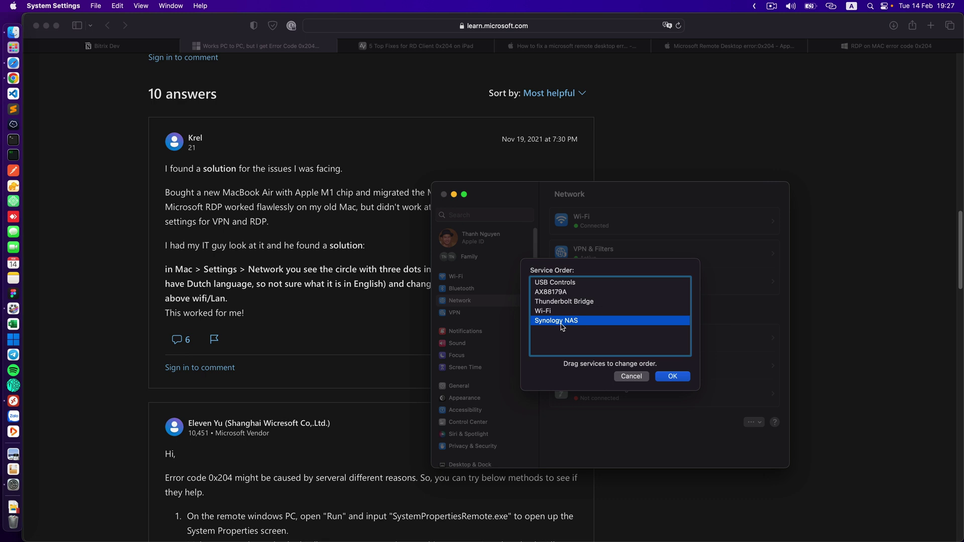
drag(567, 326, 568, 284)
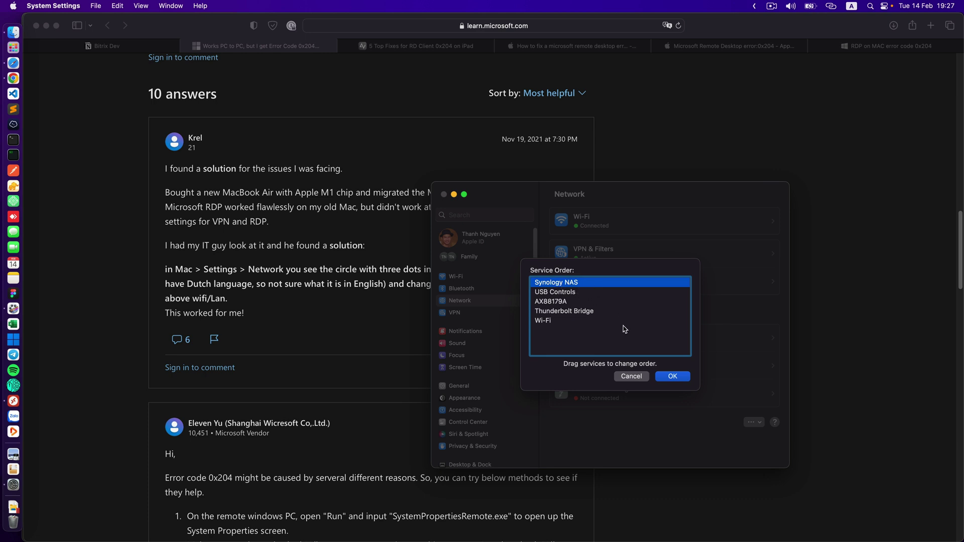
click(675, 380)
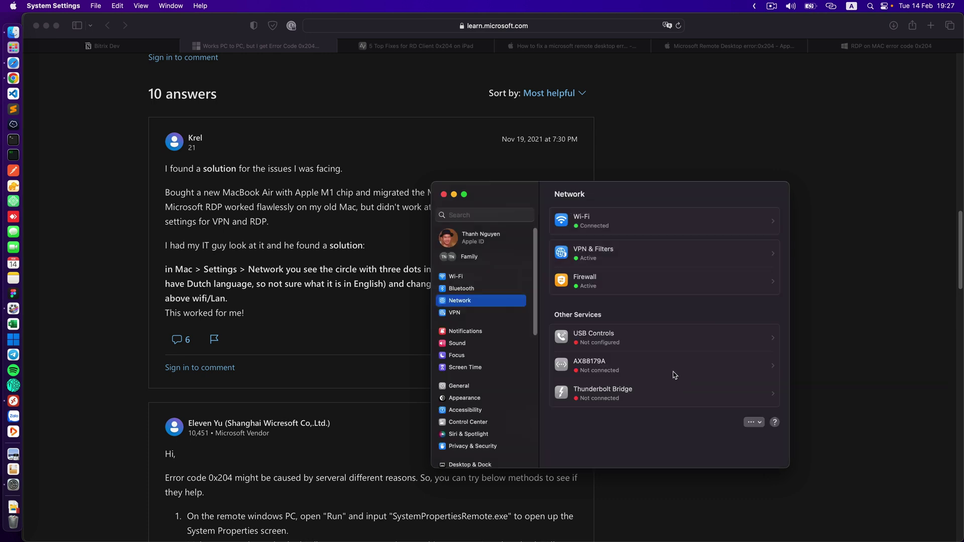
- Switch the Synology NAS VPN back on from the VPN pane
click(460, 315)
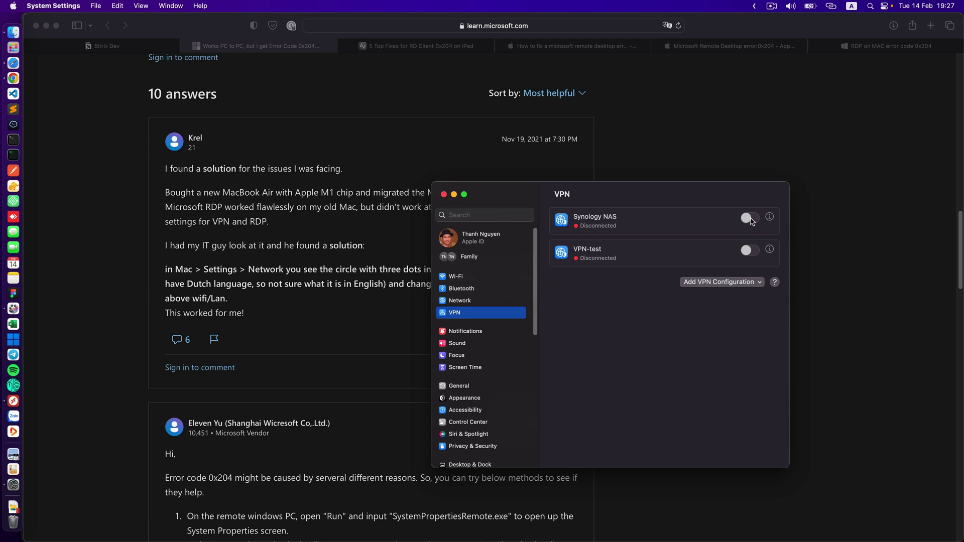
click(750, 219)
click(12, 401)
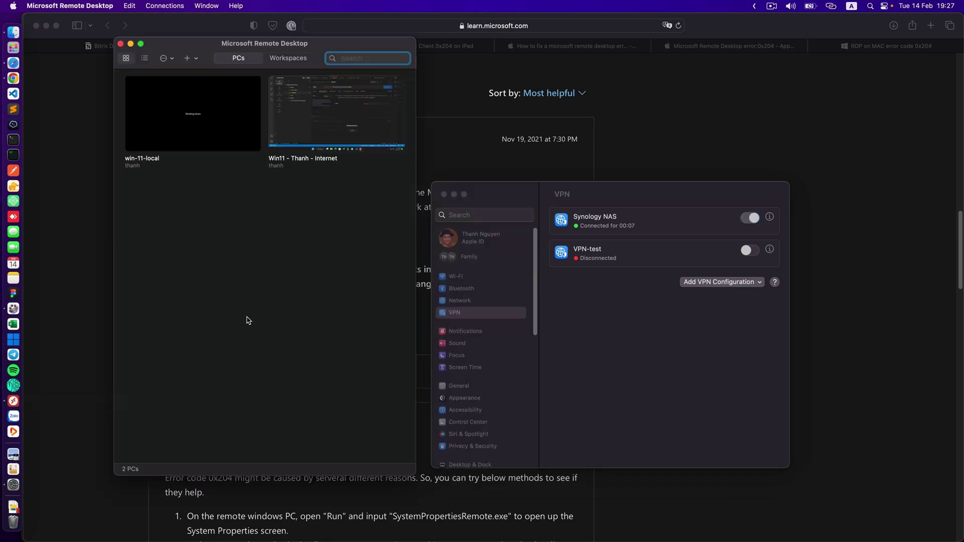
- Connect to win-11-local and continue past its certificate warning
double_click(200, 113)
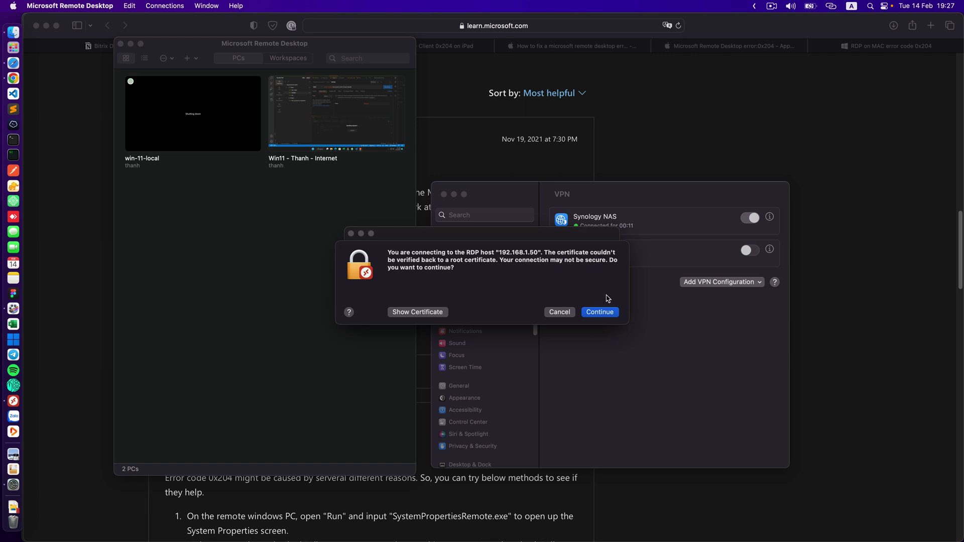
click(611, 313)
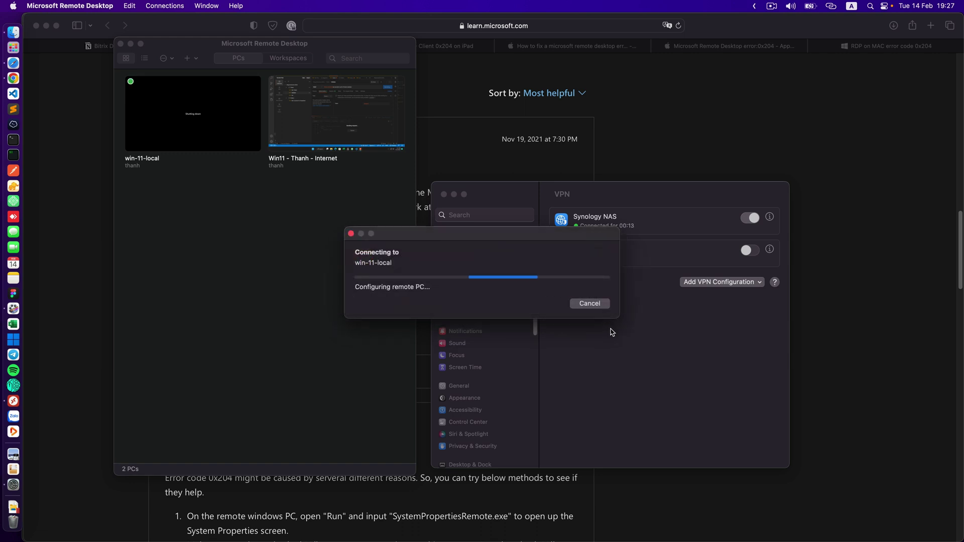